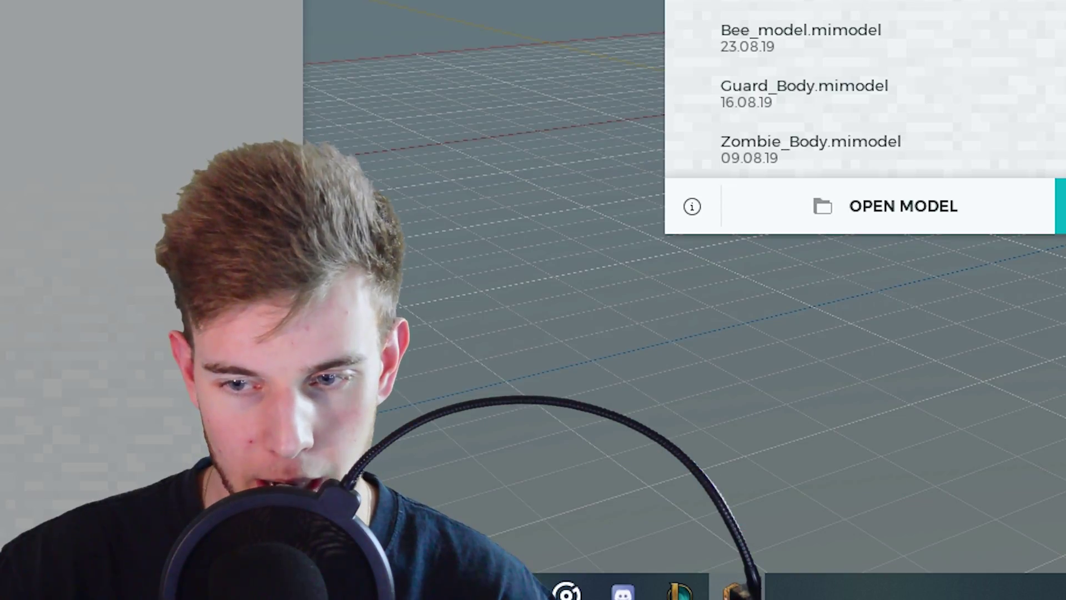
- Start a new model and pick cape_texture from the CAPE_model folder as its base texture
left_click(746, 515)
left_click(745, 514)
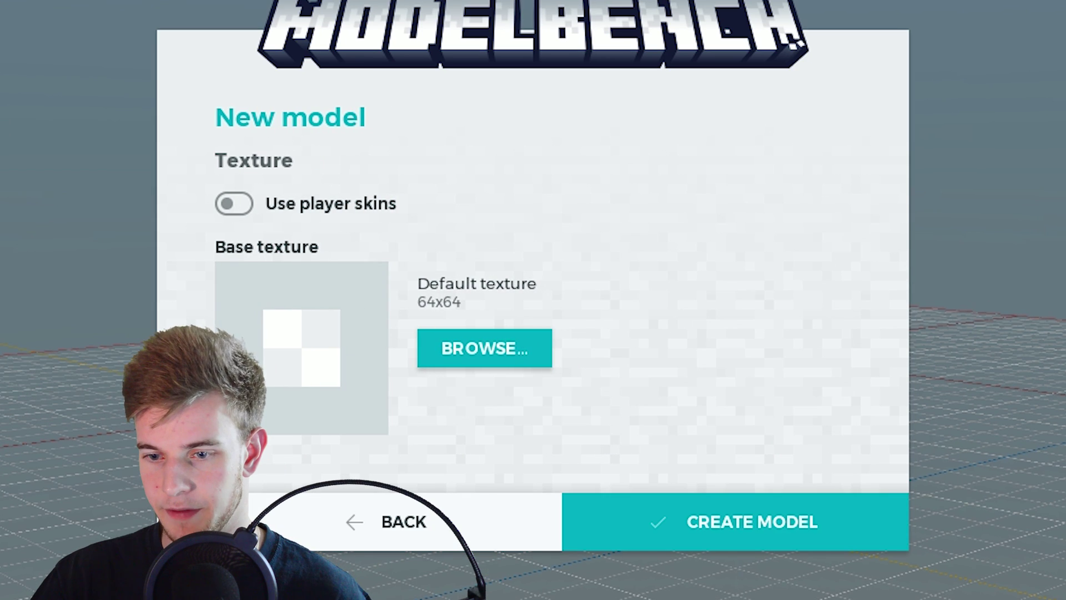
left_click(484, 348)
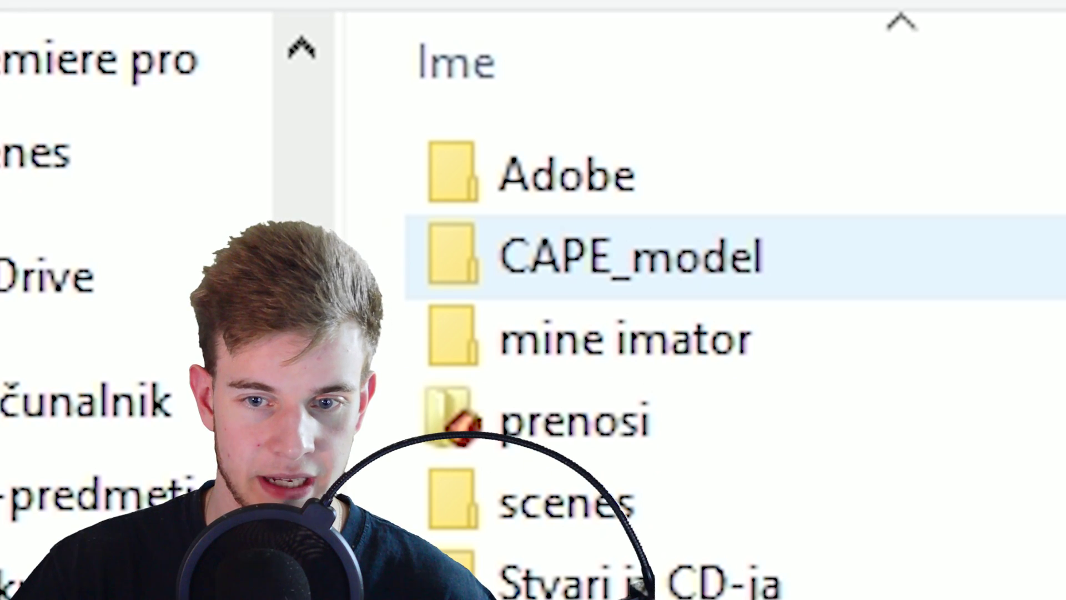
double_click(627, 256)
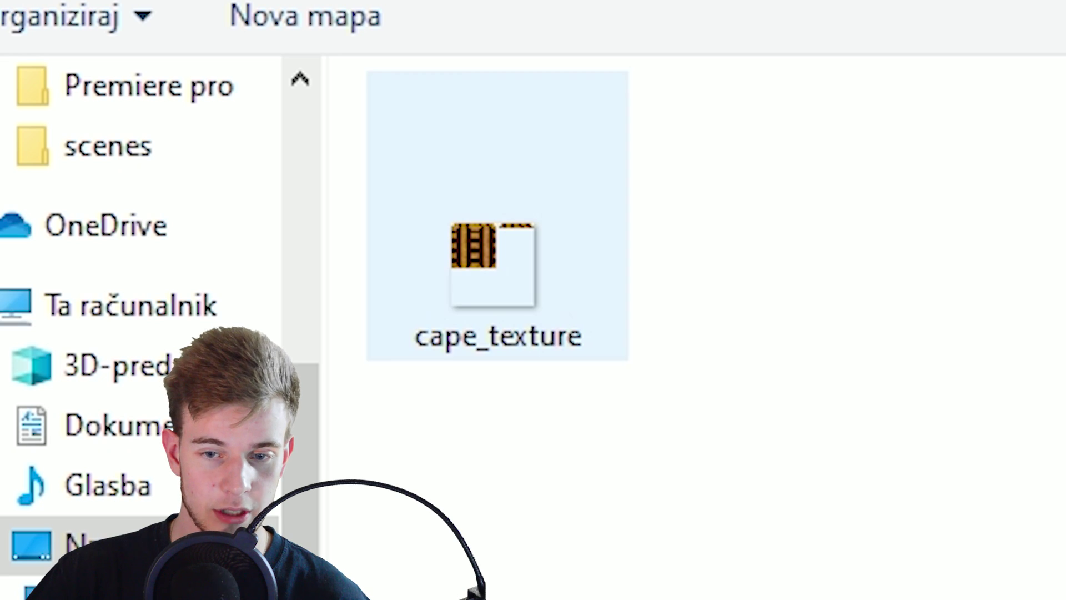
left_click(494, 261)
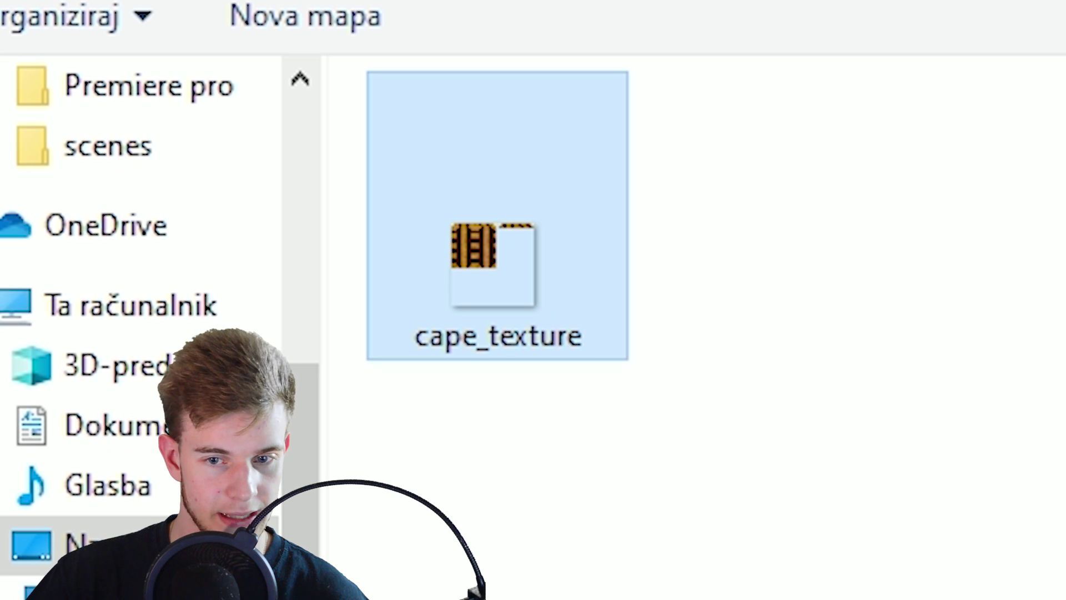
- Load cape_texture, add a shape to part Cape1, and turn on pivot snapping
key("Return")
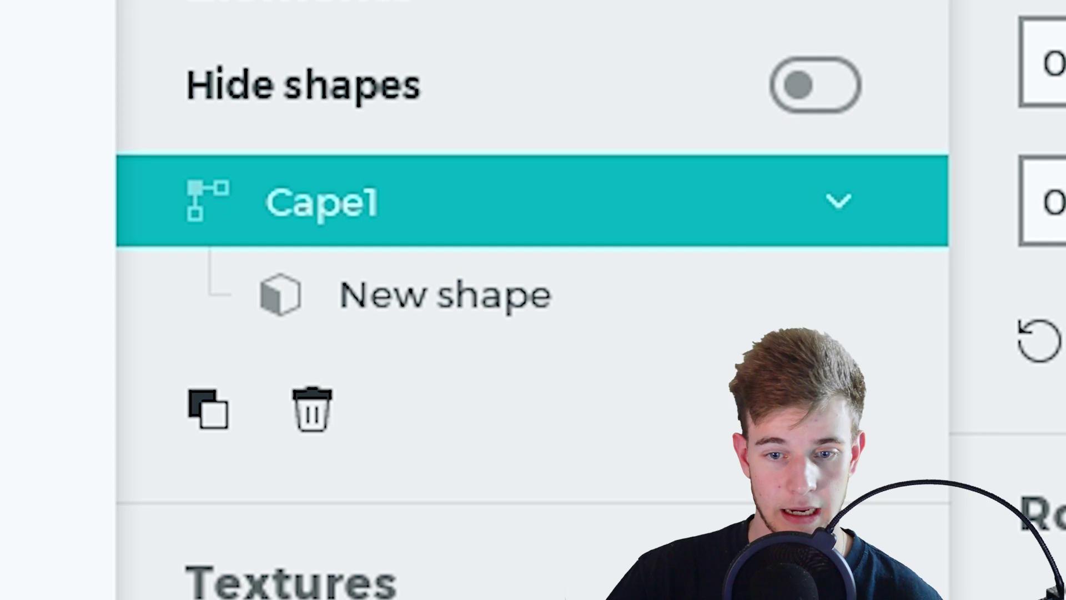
left_click(445, 295)
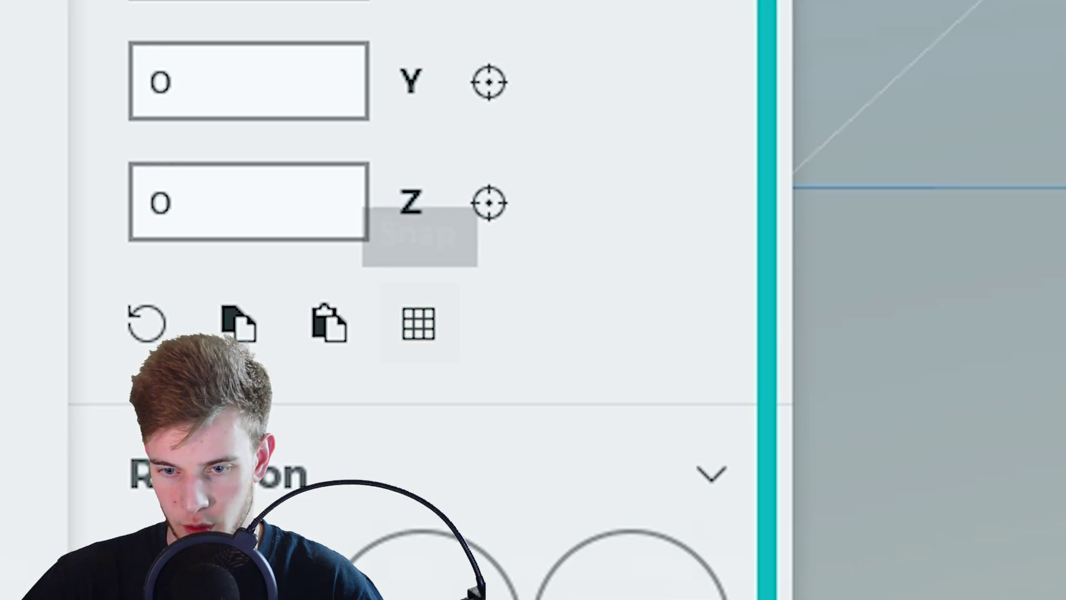
left_click(419, 324)
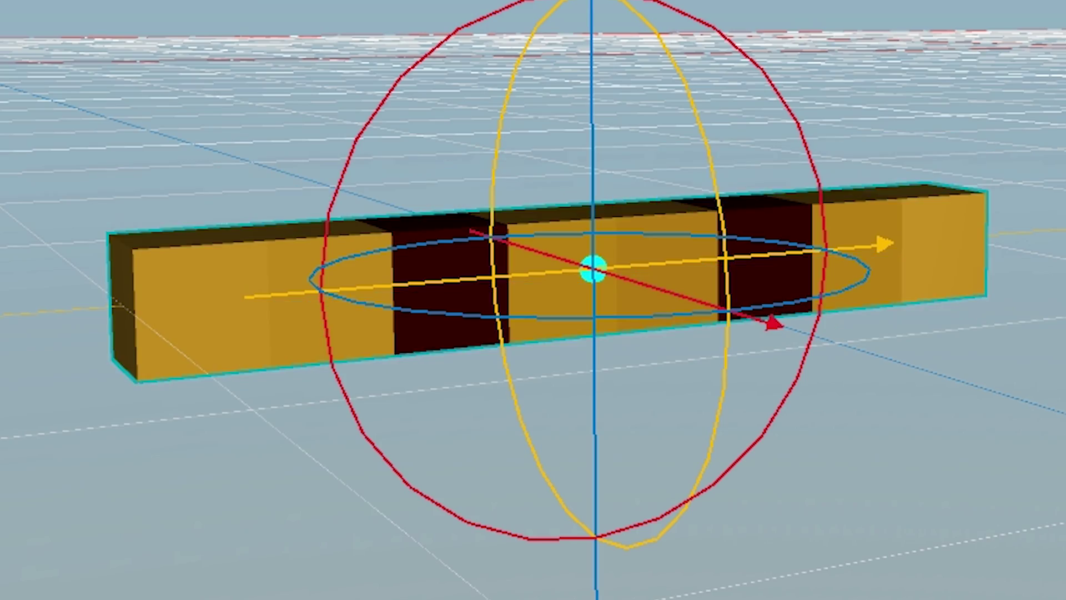
- Set pivot Y to -1, make Cape1 bendable with custom X bend size 4, and save
left_click(226, 286)
type("-1")
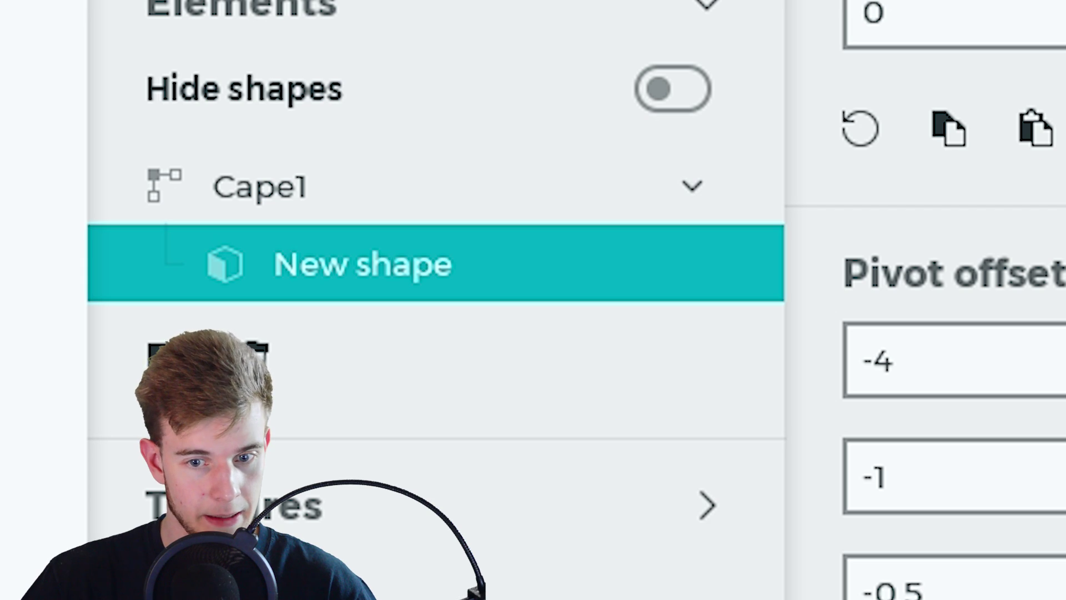
left_click(259, 186)
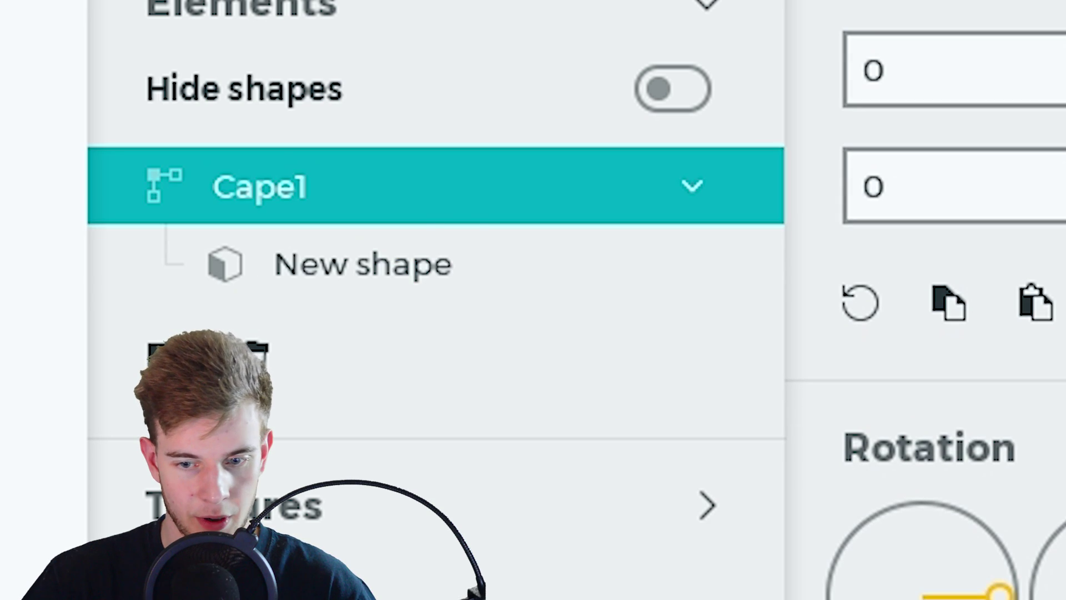
left_click(853, 332)
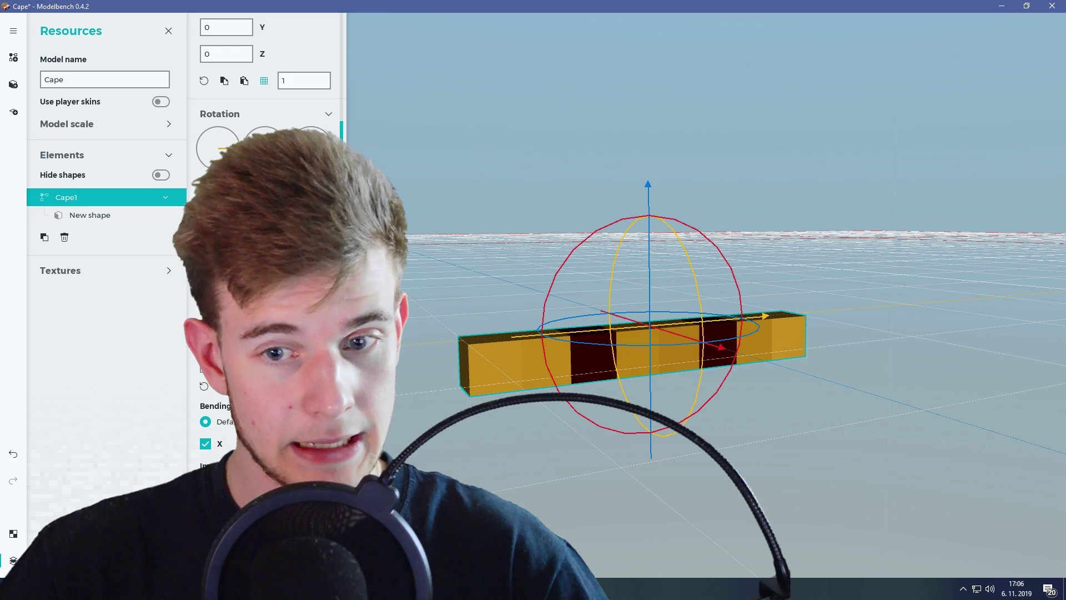
key("ctrl+s")
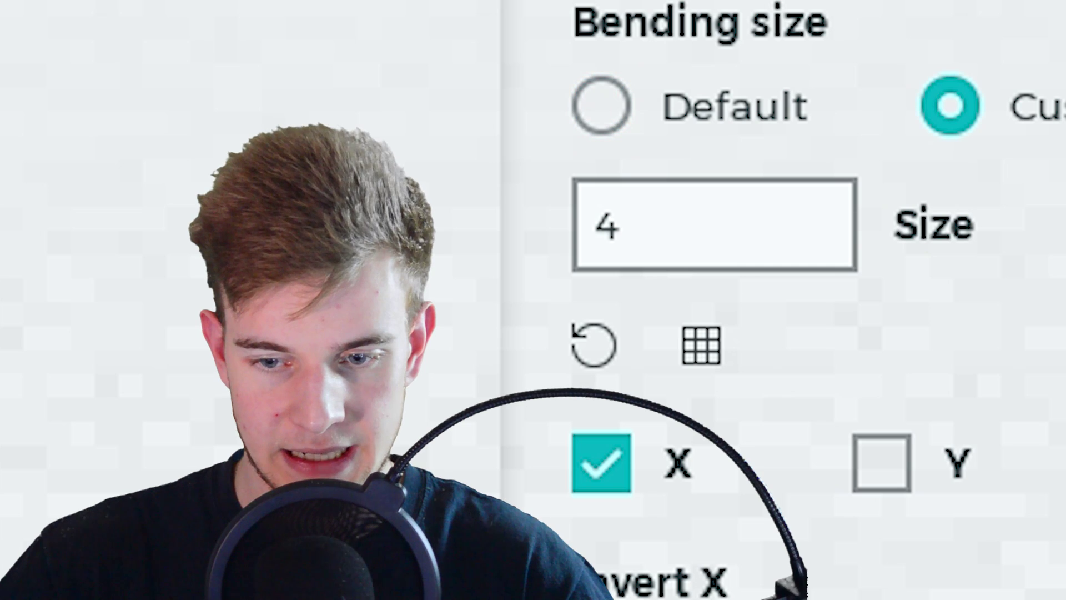
left_click(608, 225)
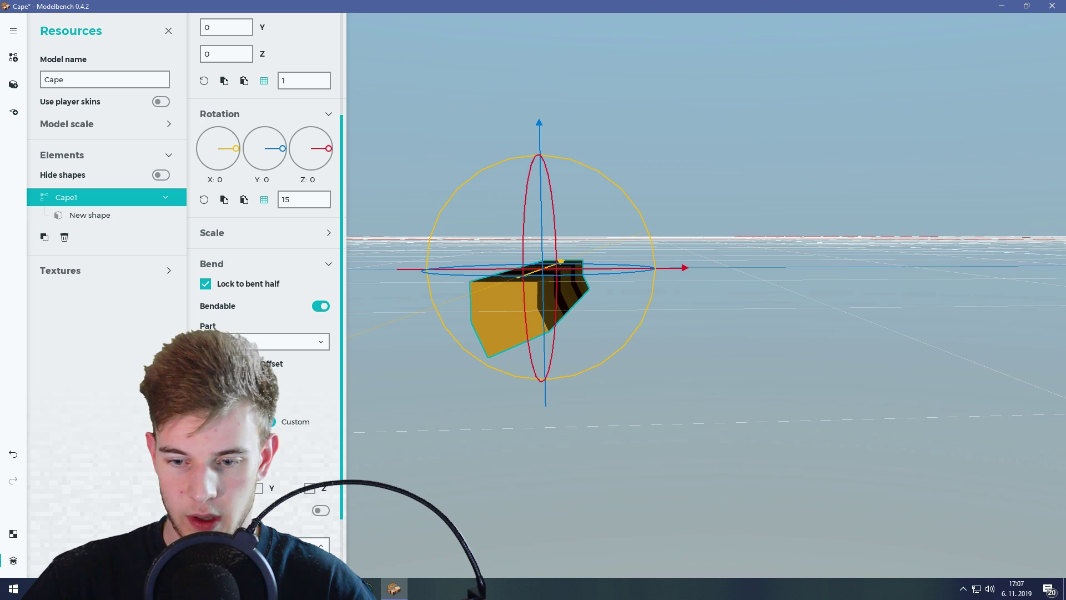
scroll(267, 305, "down", 3)
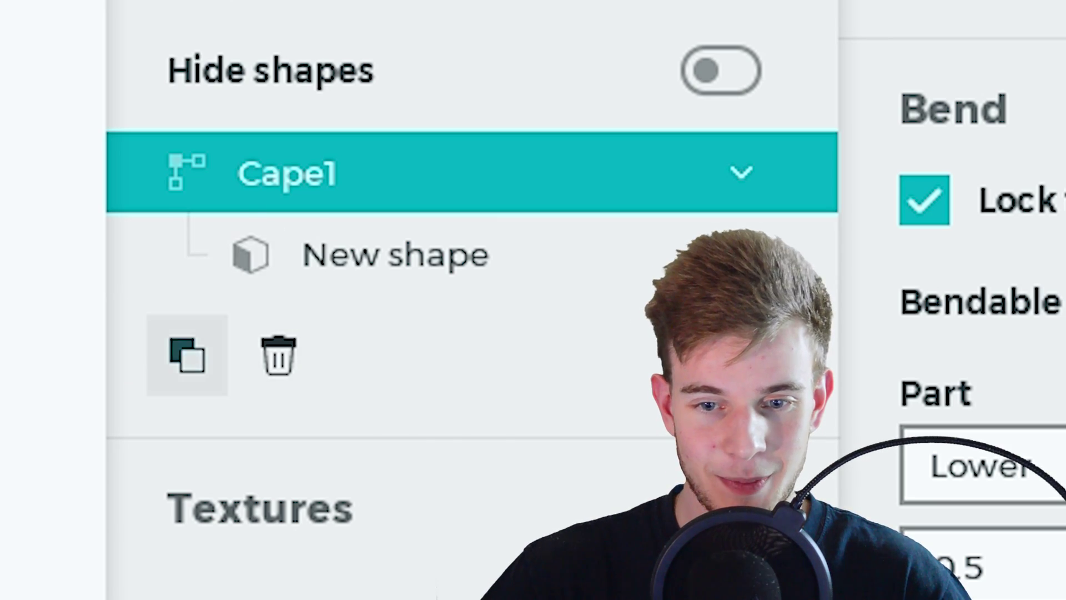
- Duplicate Cape1 as Cape2, nest it inside Cape1, and shift its block's texture down one pixel
left_click(187, 355)
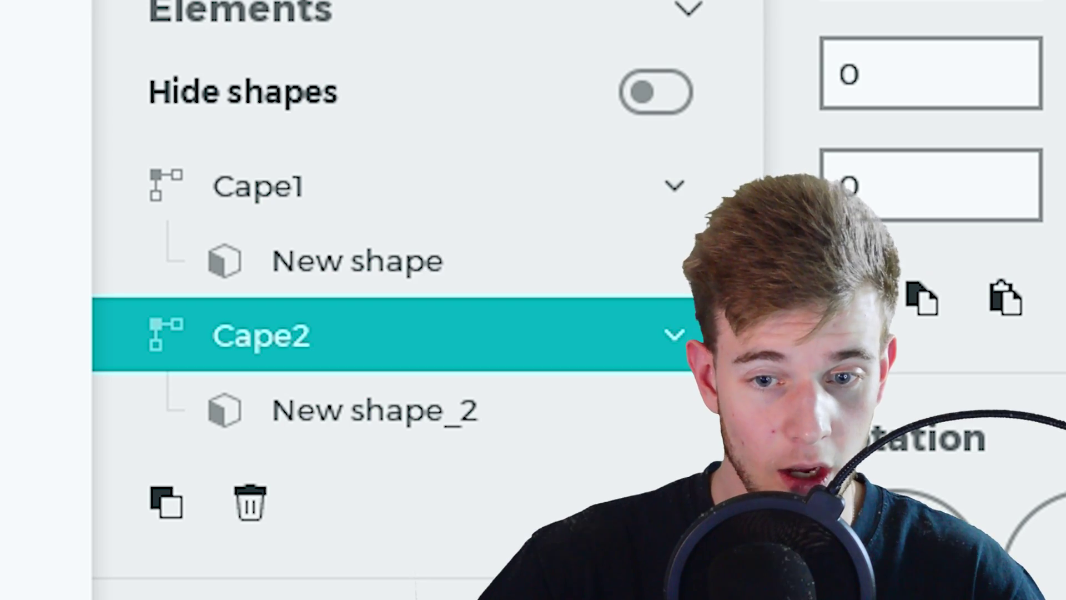
left_click_drag(257, 333, 389, 261)
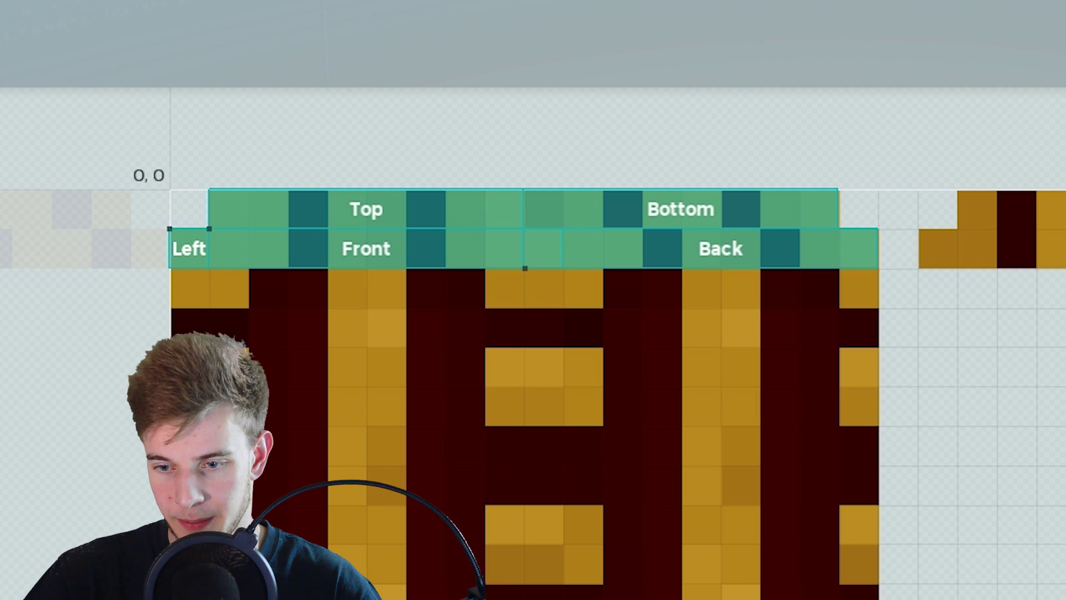
key("Down")
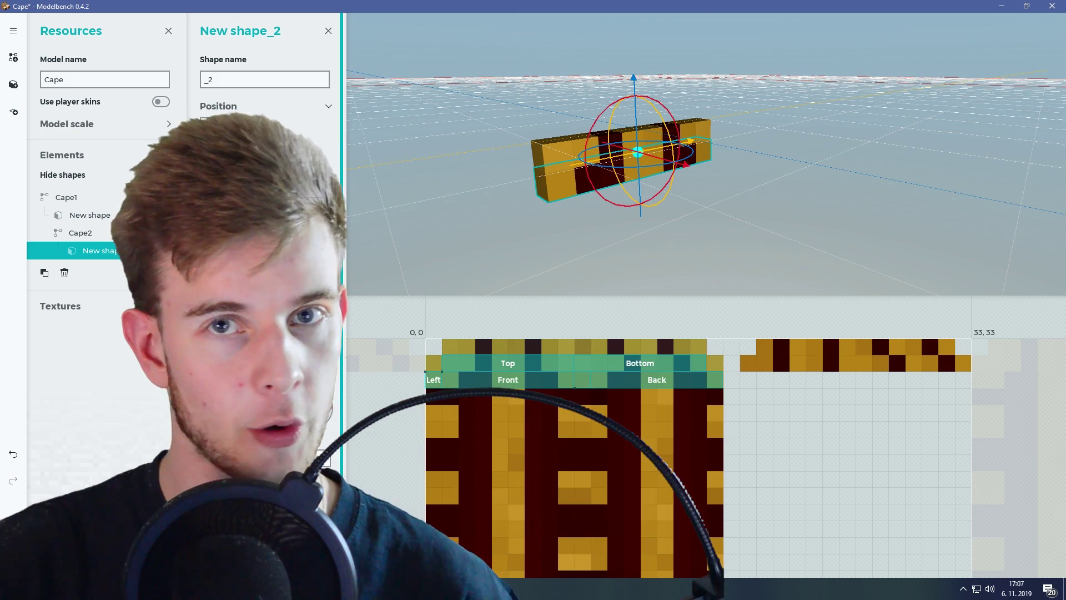
- Duplicate Cape2, name the copy Cape3, and nest it inside Cape2
left_click(80, 233)
left_click(45, 273)
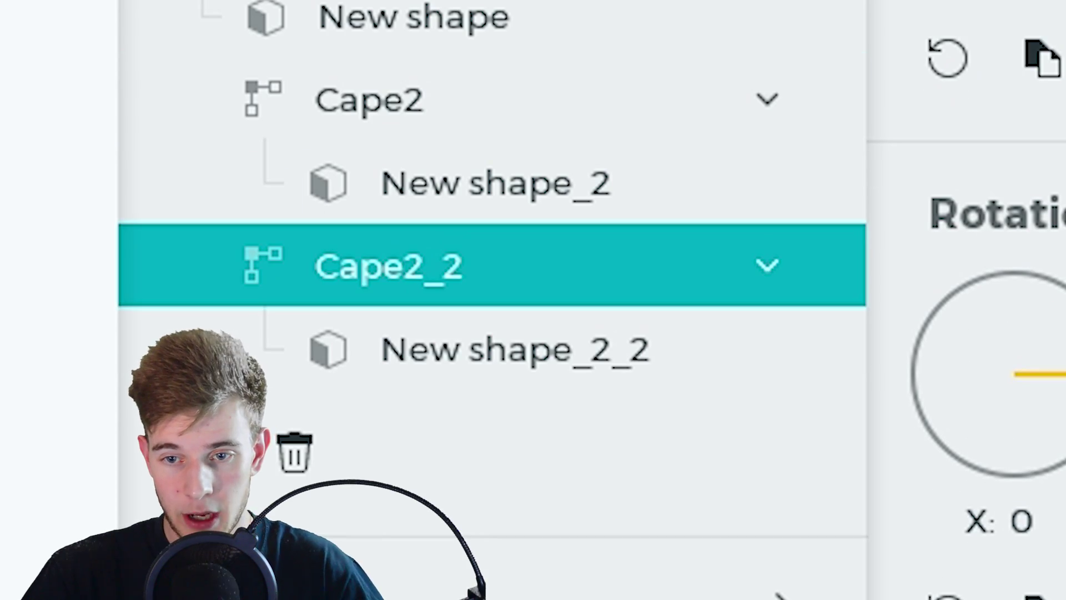
type("Cape3")
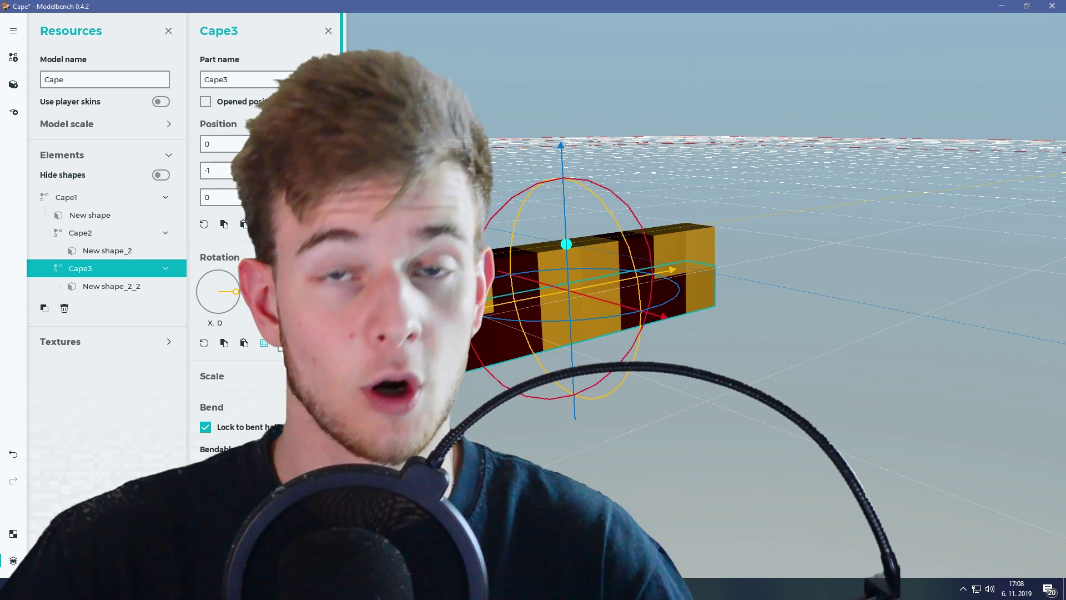
left_click(111, 286)
left_click(108, 250)
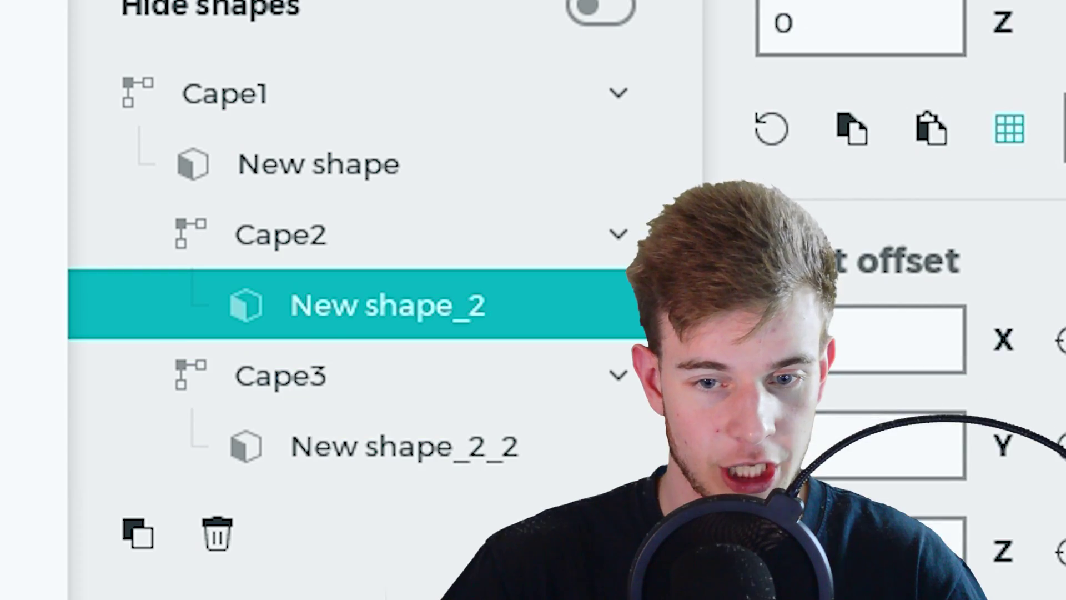
left_click(90, 215)
left_click(280, 376)
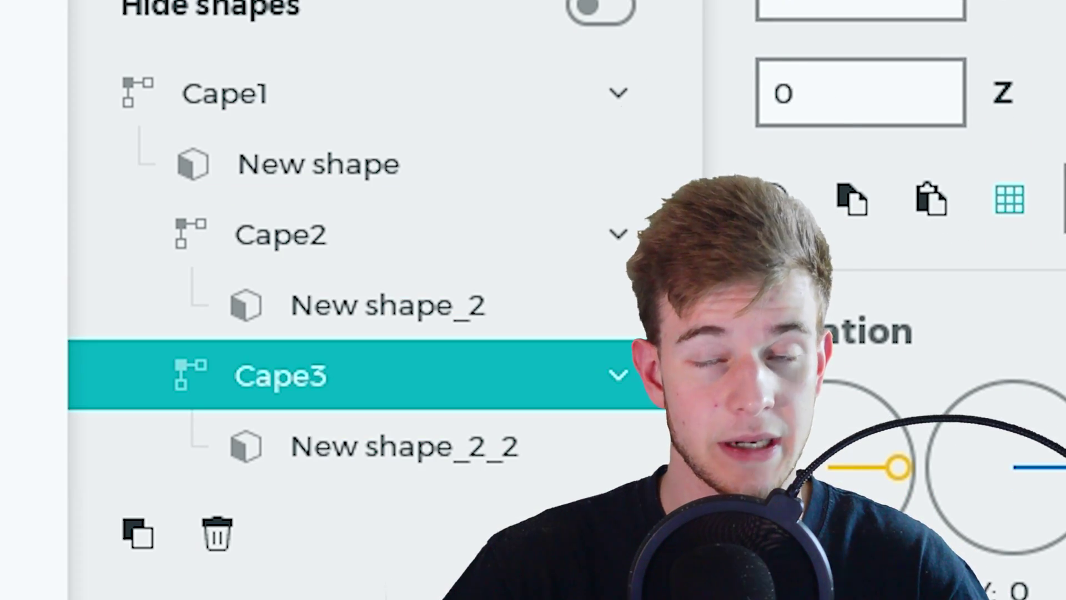
left_click_drag(280, 376, 356, 280)
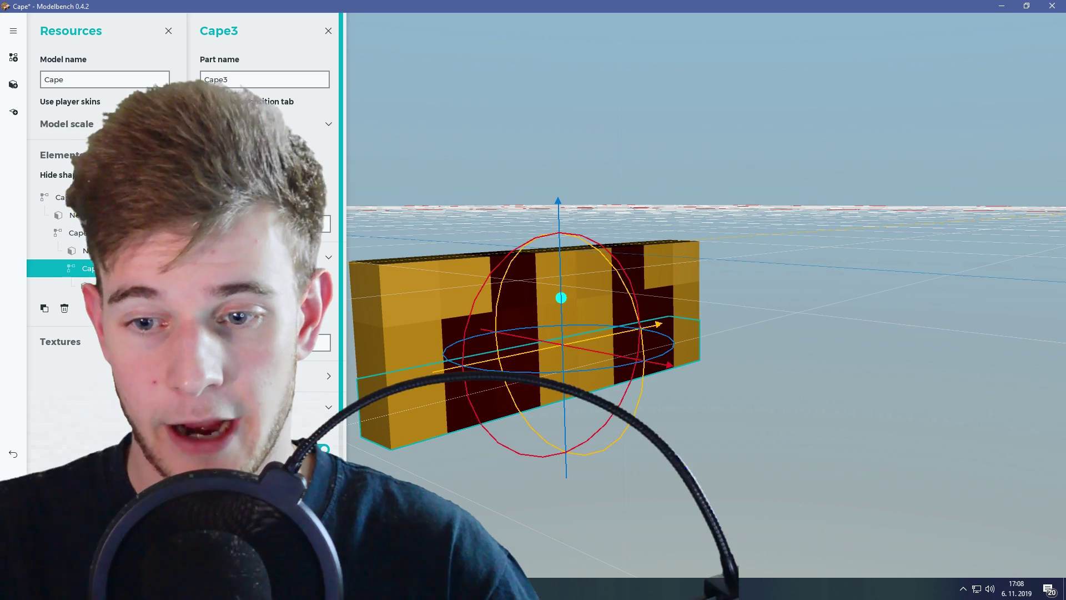
- Show the texture layout of Cape3's shape New shape_2_2
scroll(266, 222, "down", 3)
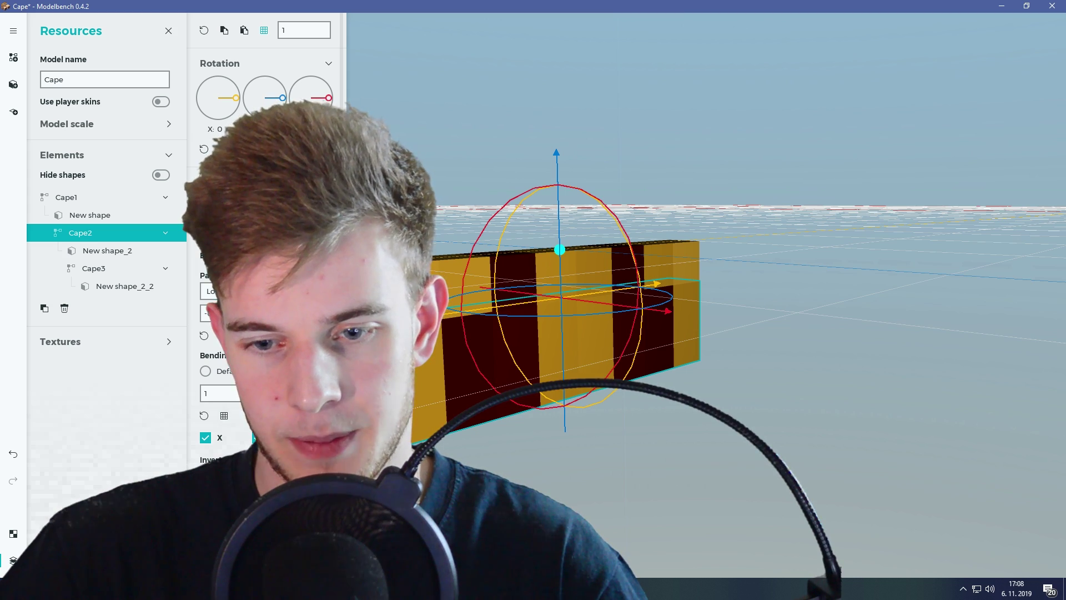
left_click(124, 286)
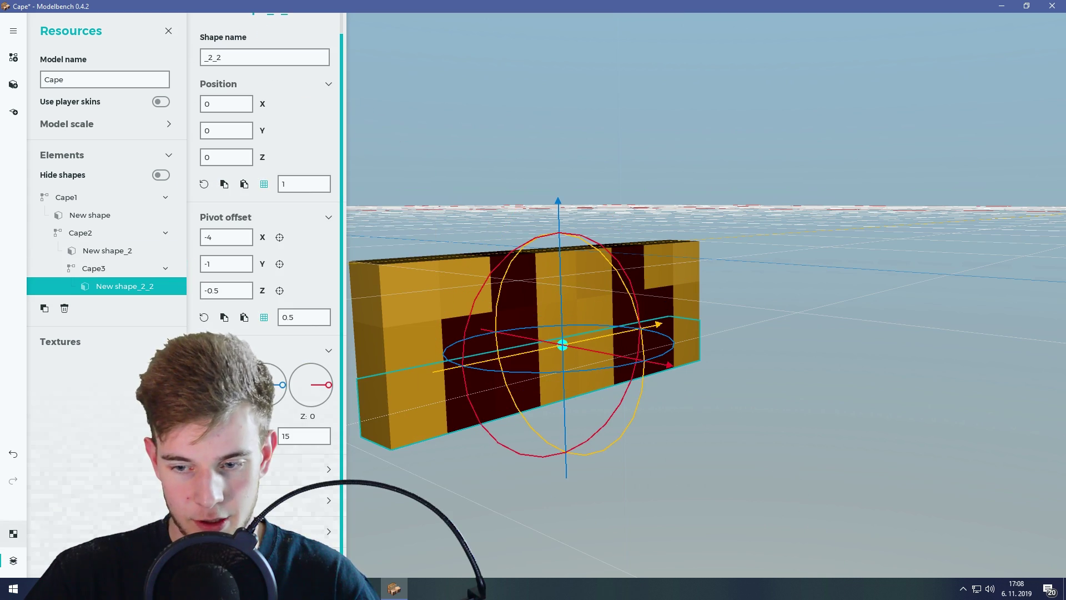
left_click(13, 533)
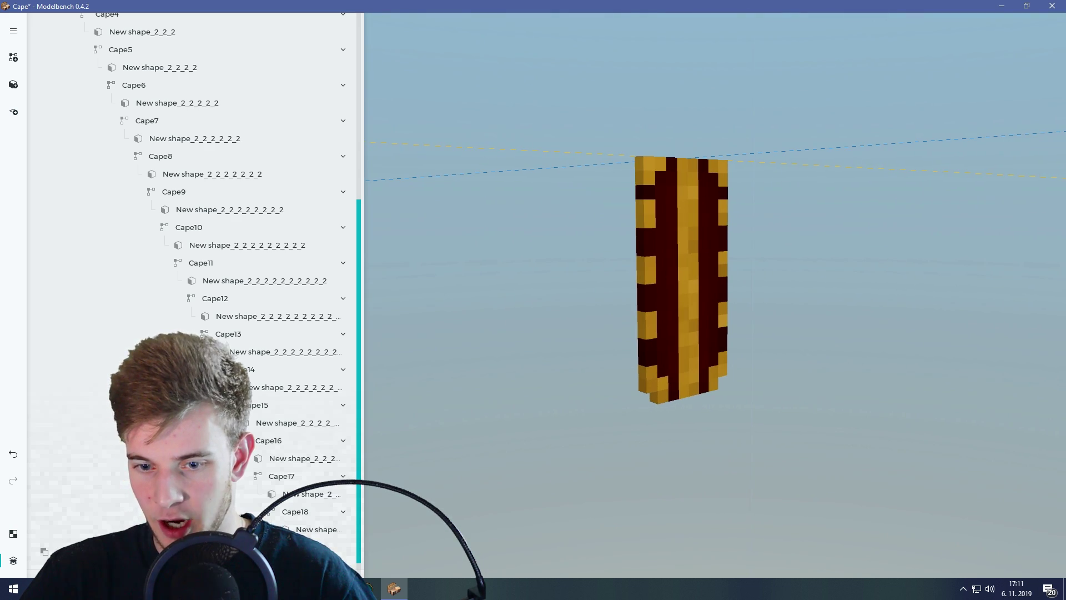
- Inspect the Bend settings of the Cape14 part
left_click(250, 369)
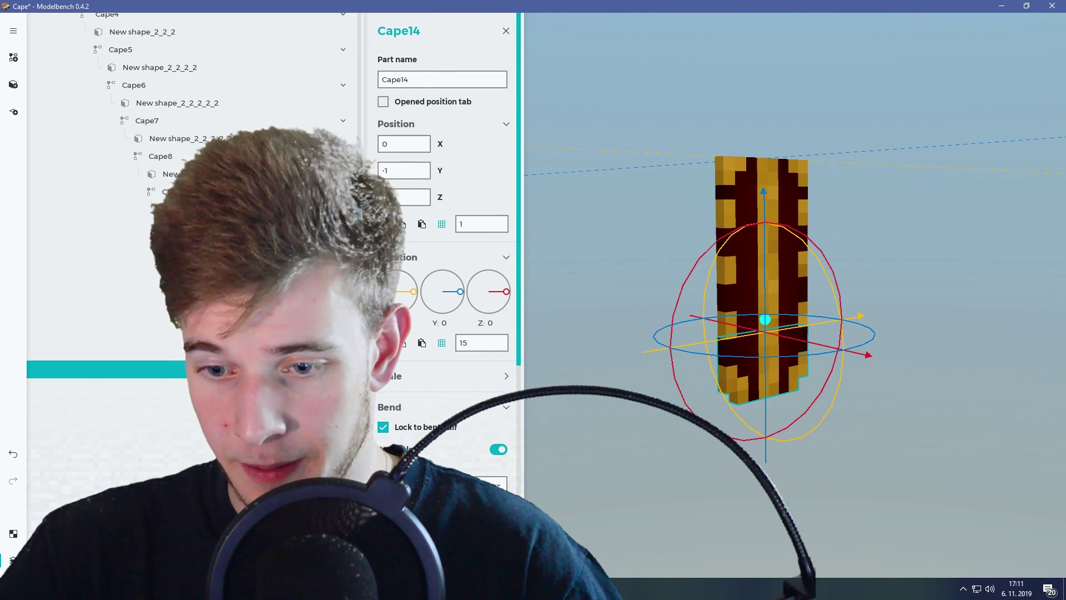
scroll(443, 306, "down", 3)
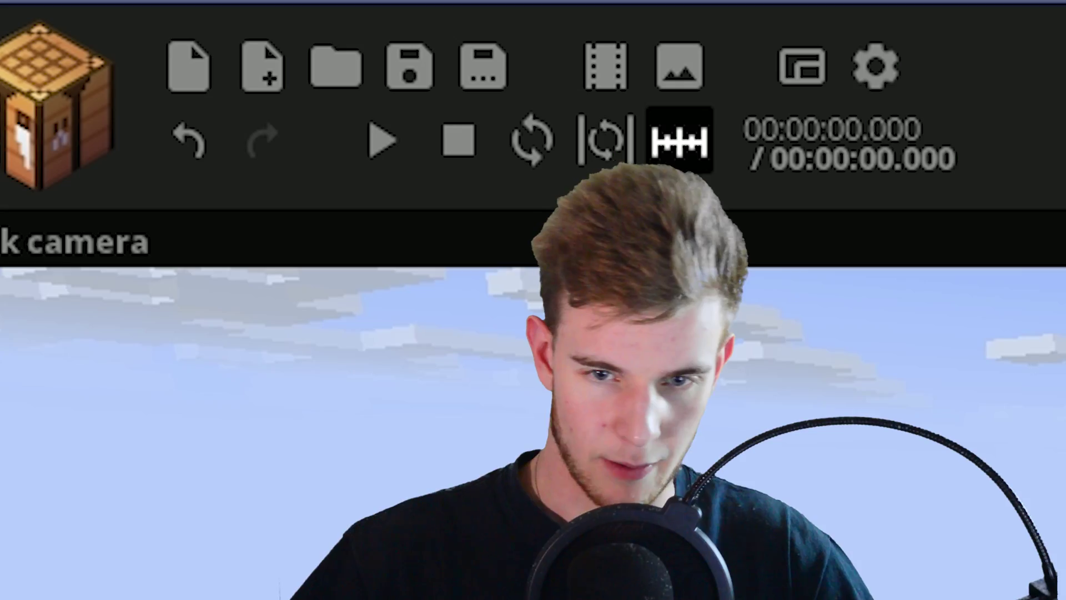
- Import the Cape model into the scene and parent it under Steve's Body
left_click(76, 27)
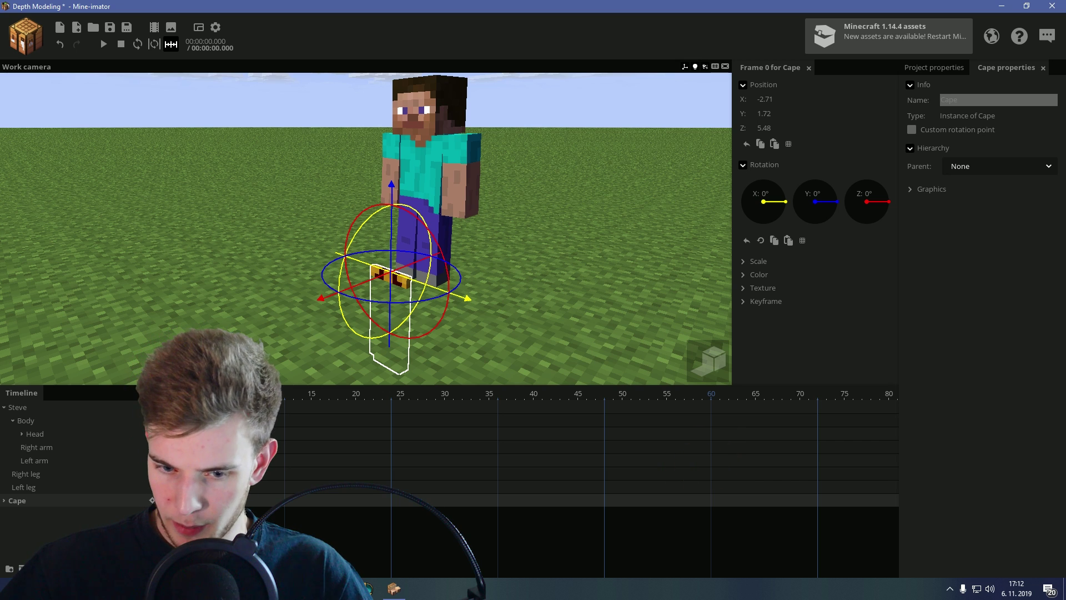
left_click_drag(17, 500, 36, 421)
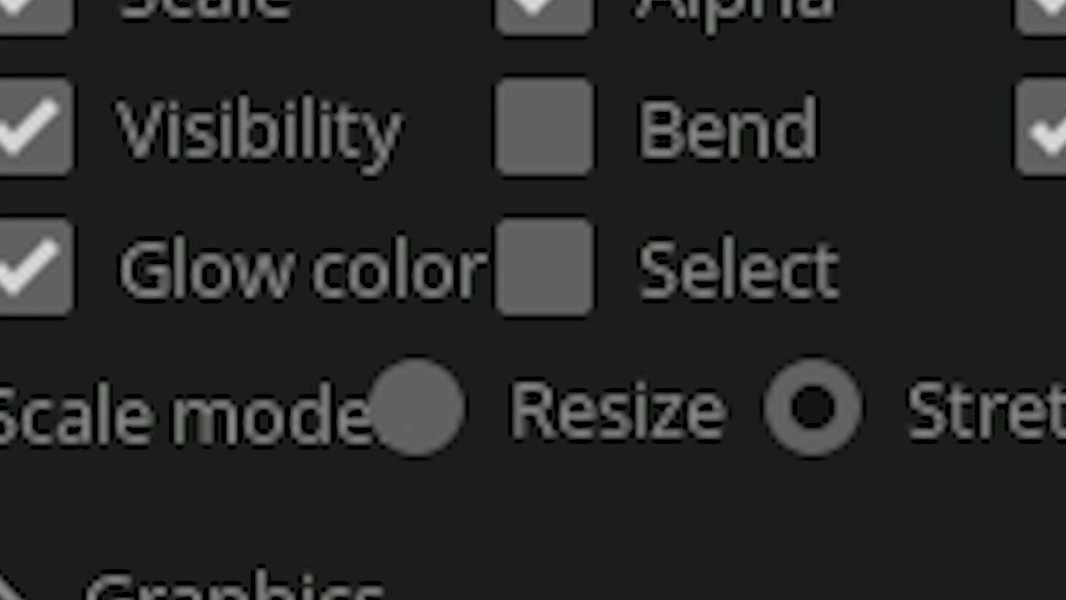
- Make the cape inherit selection, then select Cape1 and adjust its Z and X bend dials
left_click(636, 357)
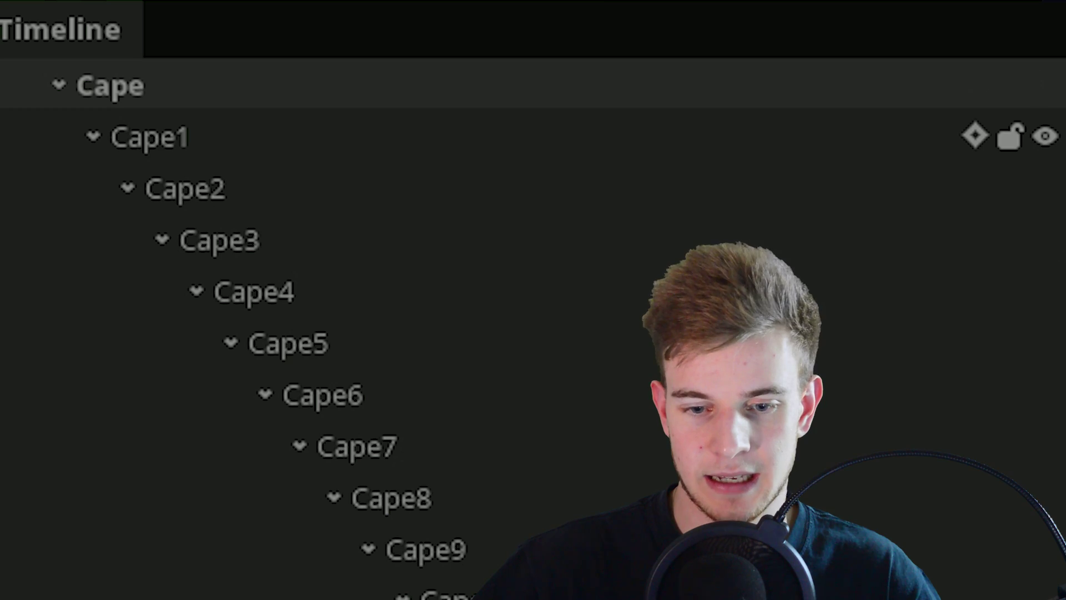
left_click(45, 420)
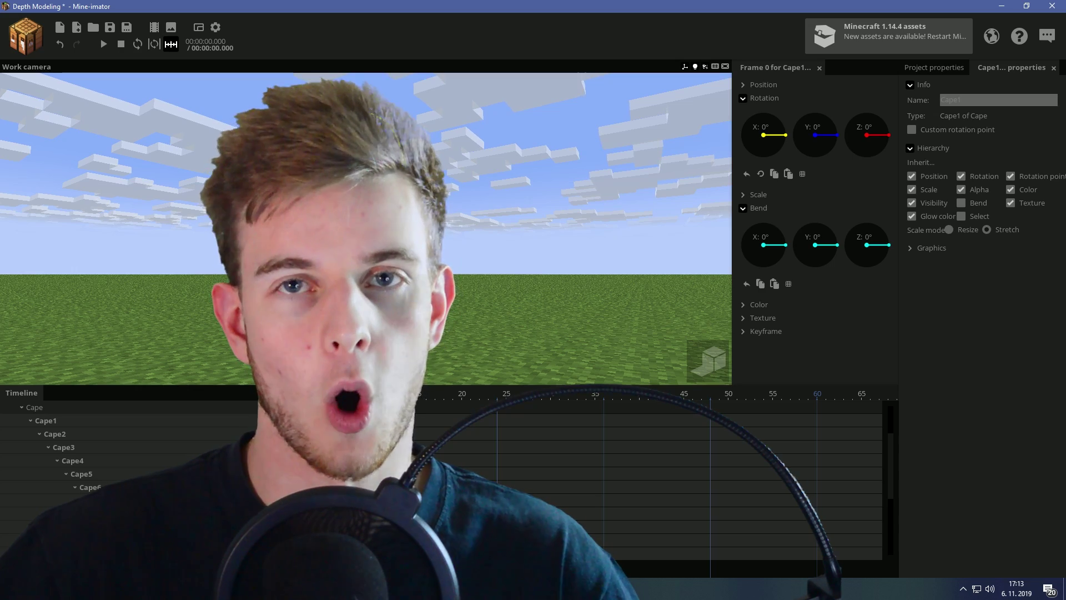
right_click_drag(366, 222, 383, 291)
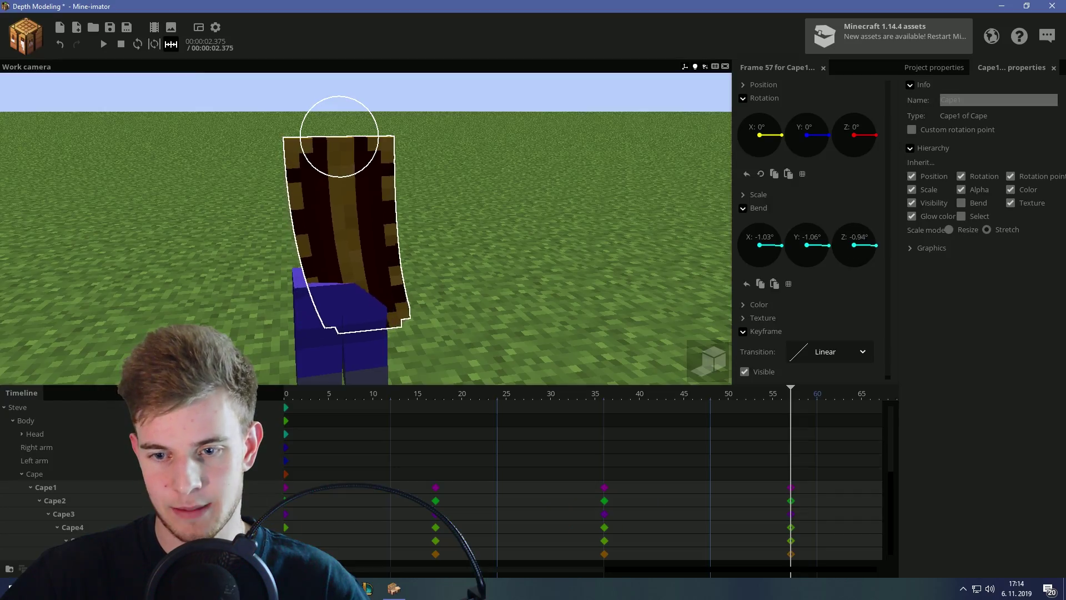
left_click_drag(876, 245, 876, 247)
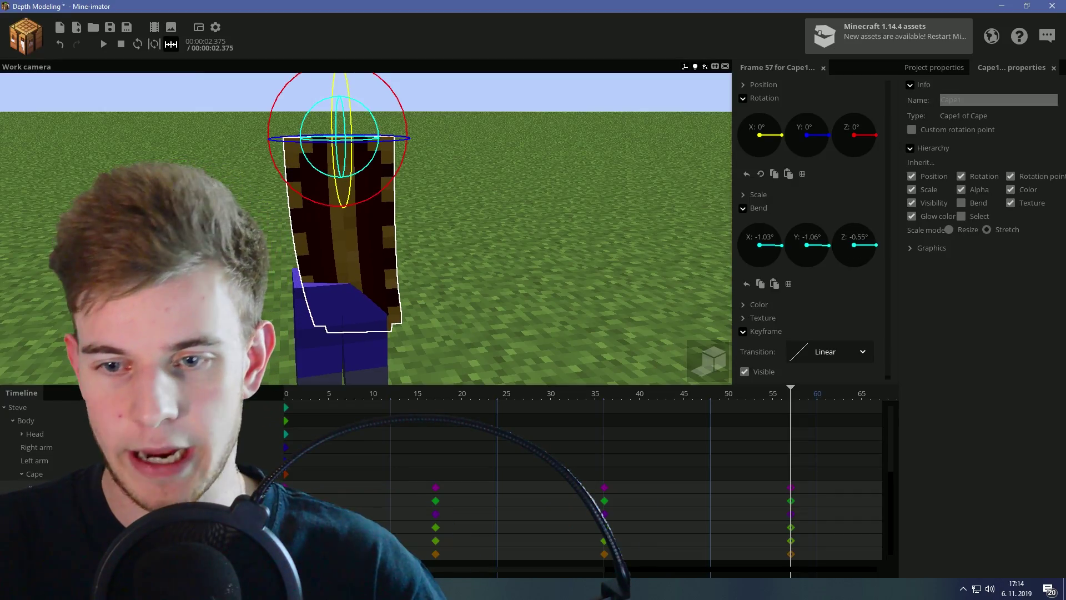
left_click_drag(782, 245, 782, 244)
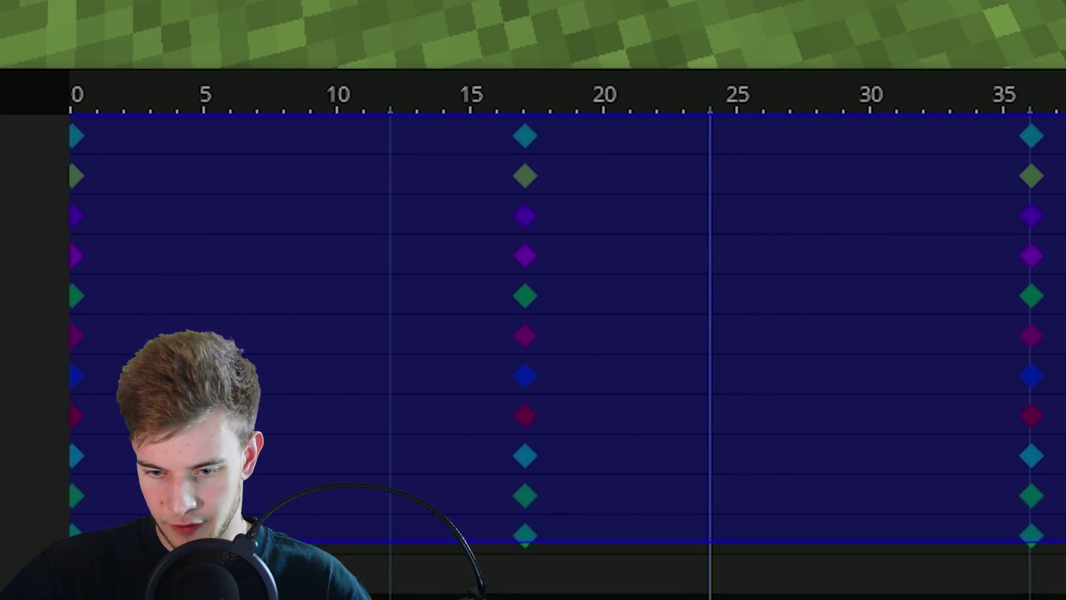
- Set the cape keyframes to Ease in and out and play the animation to preview the wave
left_click(785, 41)
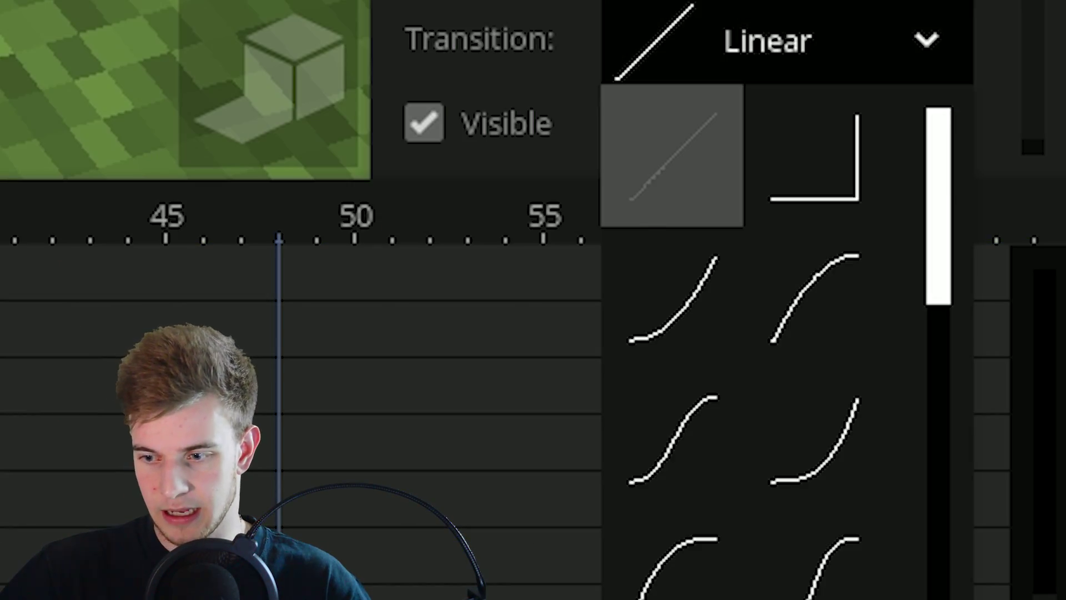
left_click(678, 452)
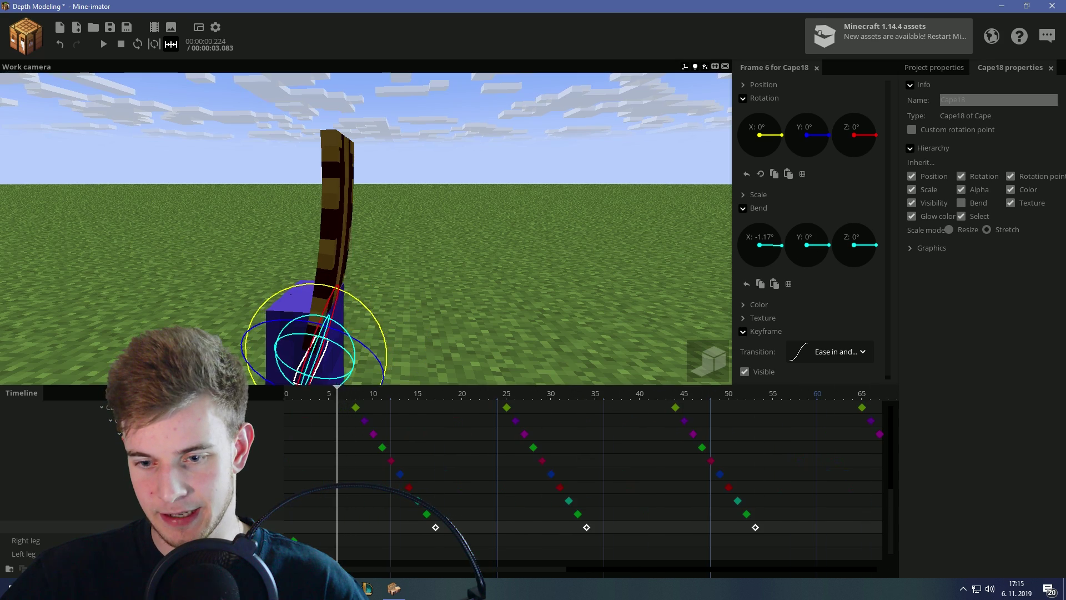
key("space")
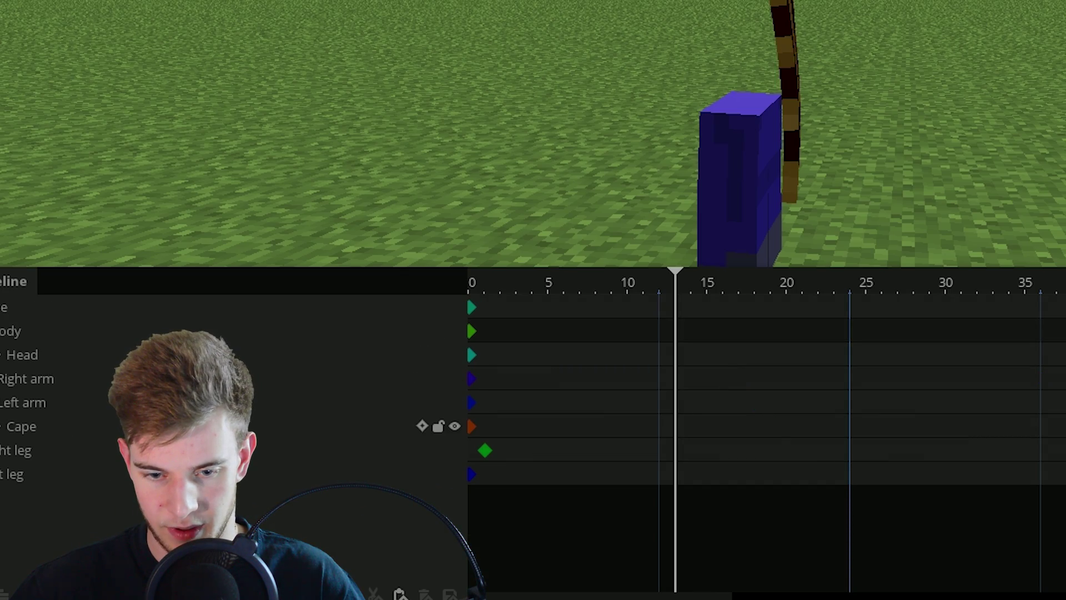
- Select the Right leg and Left leg rows and delete their frame-13 keyframes
left_click(15, 456)
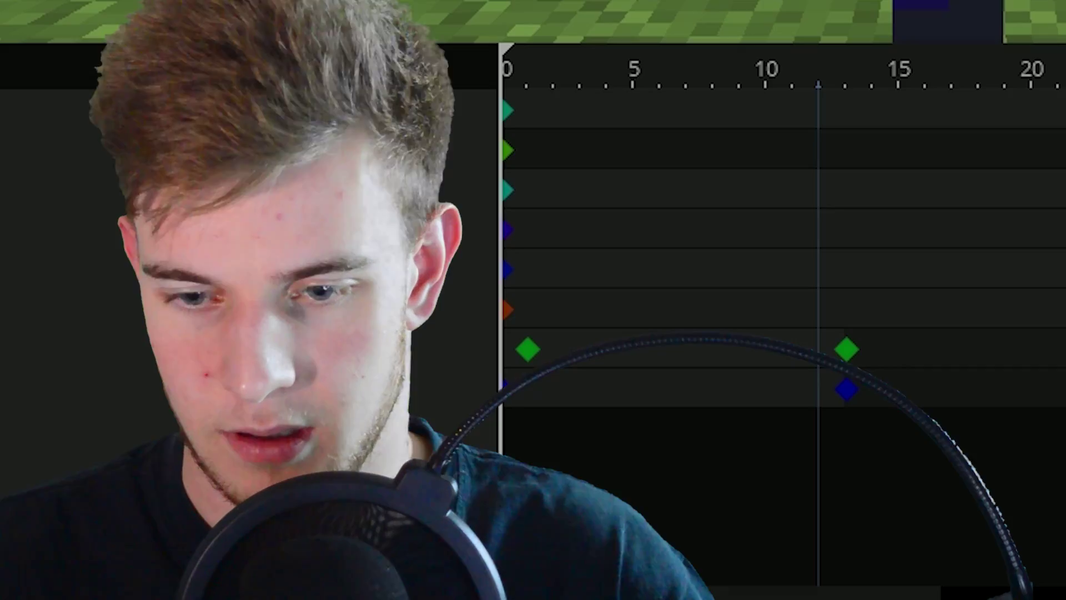
left_click(527, 349)
left_click_drag(828, 333, 867, 400)
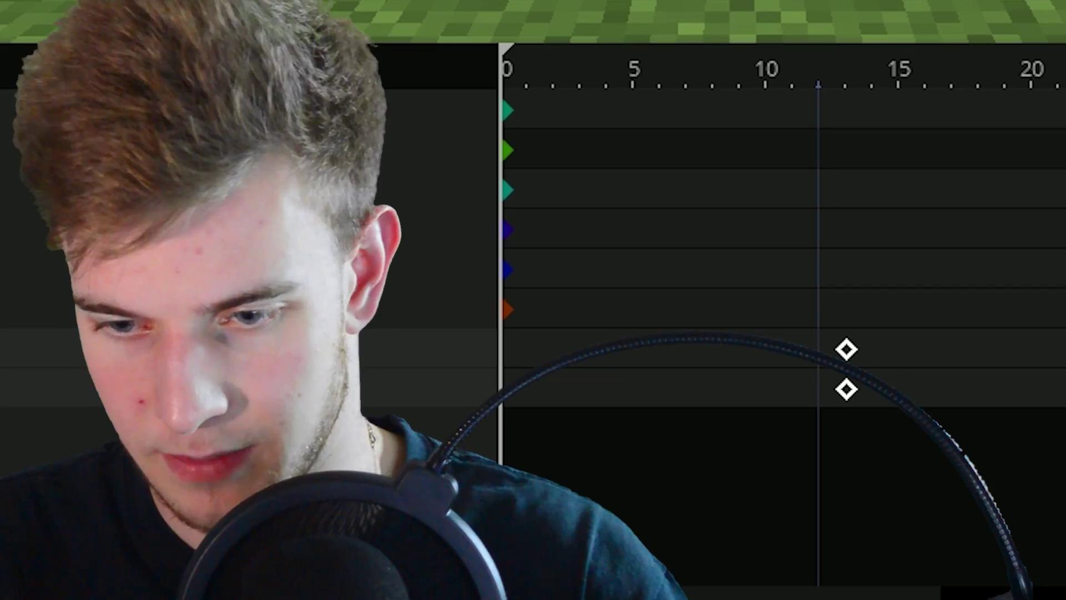
key("Delete")
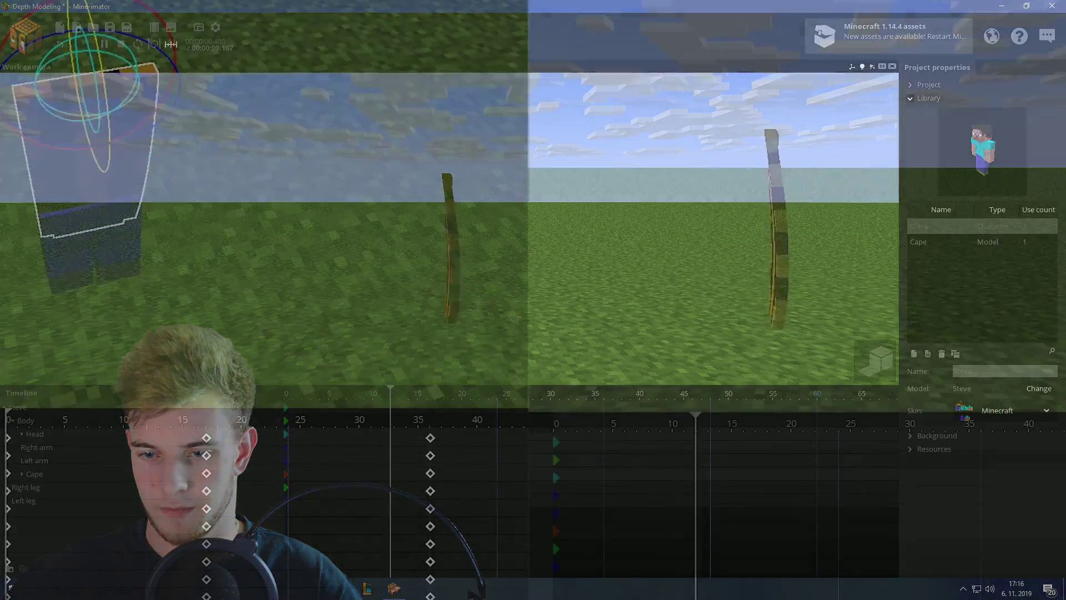